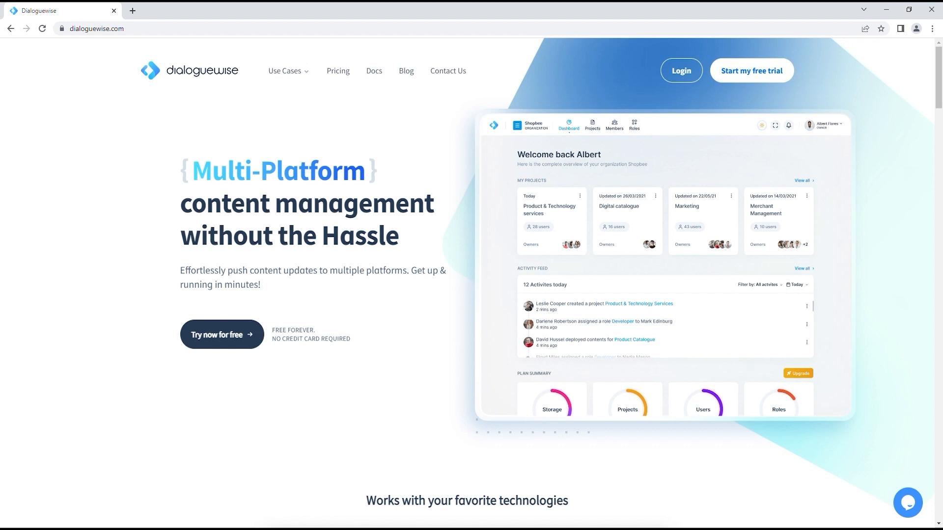
# Review the pricing plans, comparing the Starter, Small, Medium and Enterprise limits and the explanations for Projects and Users.
pyautogui.click(339, 72)
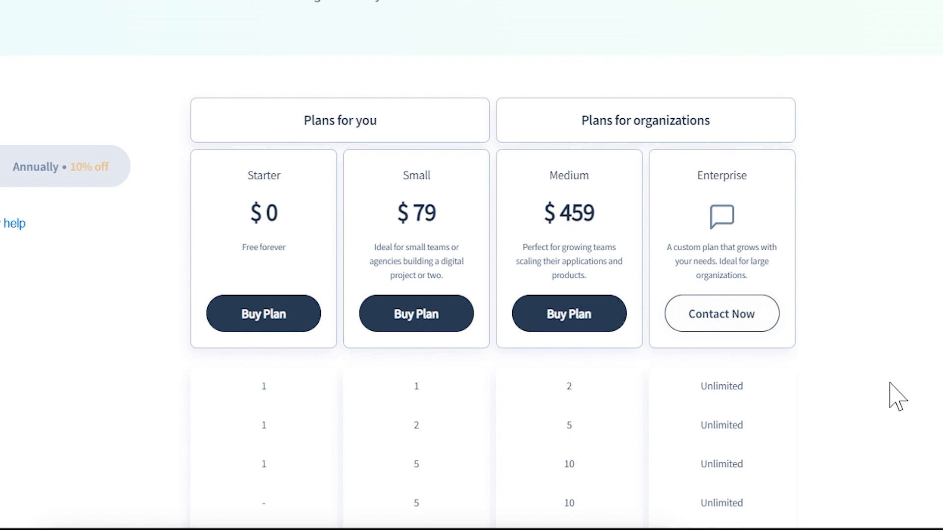
pyautogui.scroll(-5, 859, 343)
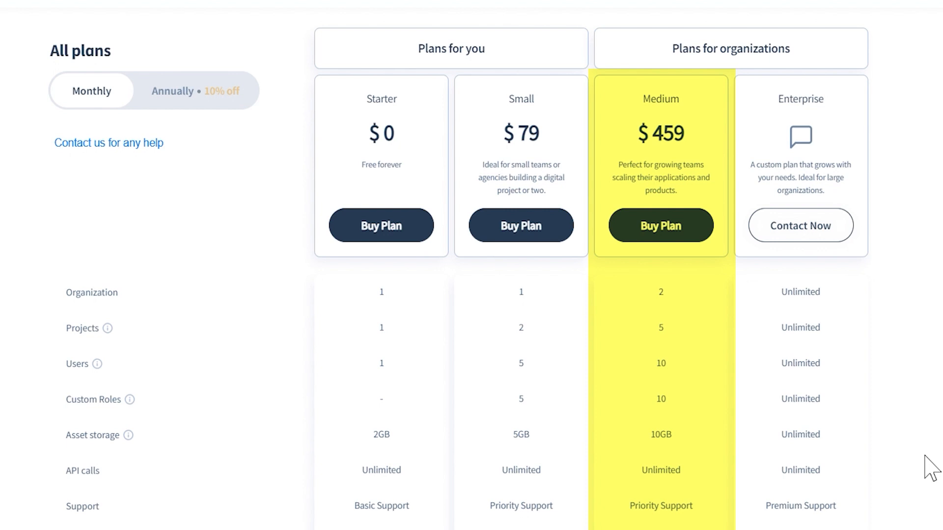
pyautogui.moveTo(116, 328)
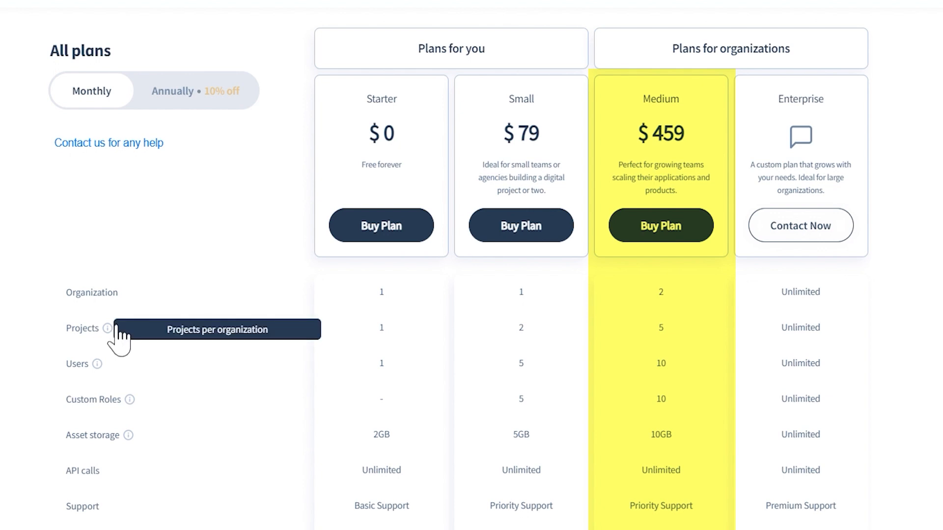
pyautogui.moveTo(97, 366)
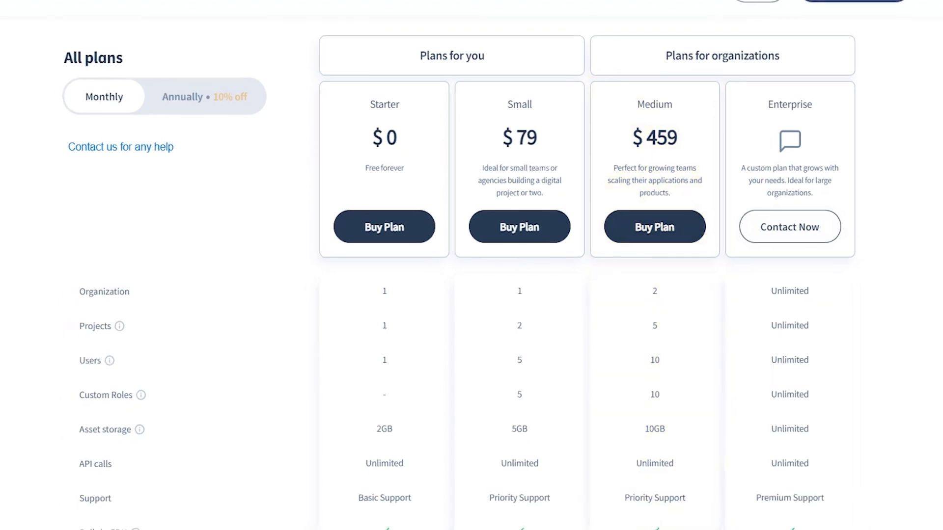
# Log in to the account with the prefilled credentials and view the organization's plan summary.
pyautogui.click(735, 9)
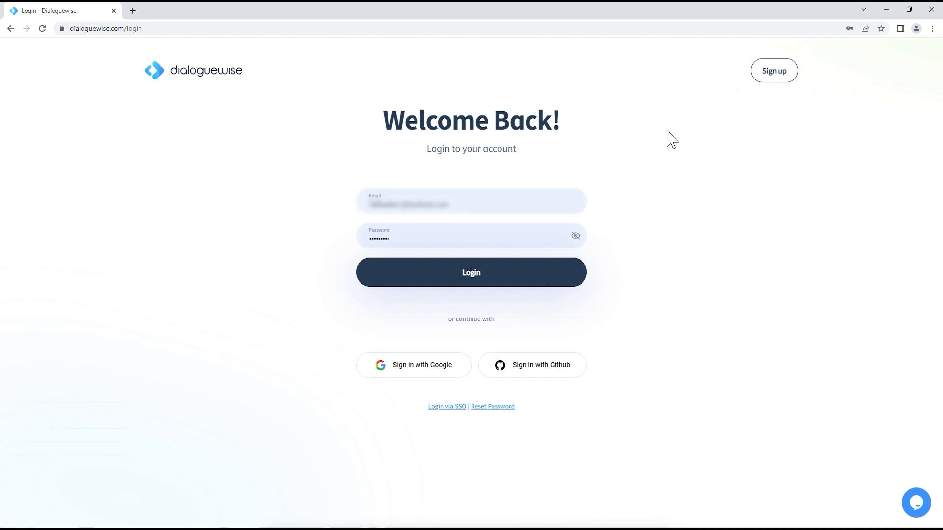
pyautogui.click(489, 280)
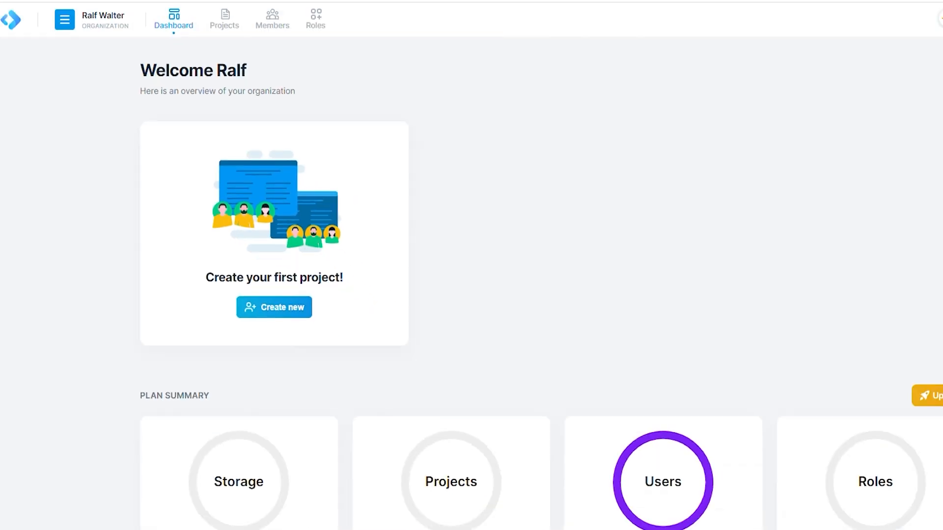
pyautogui.scroll(-3, 887, 463)
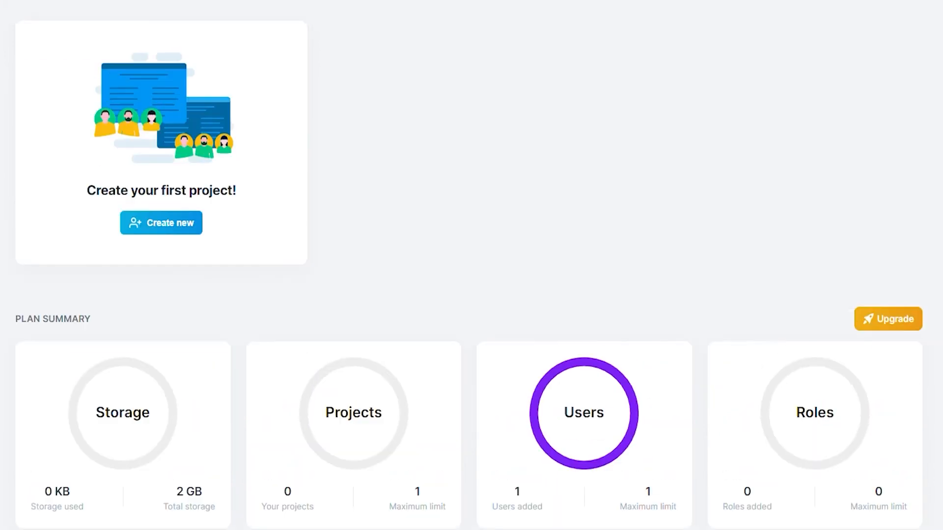
# Create the organization's first project with the name Digital Team.
pyautogui.click(247, 299)
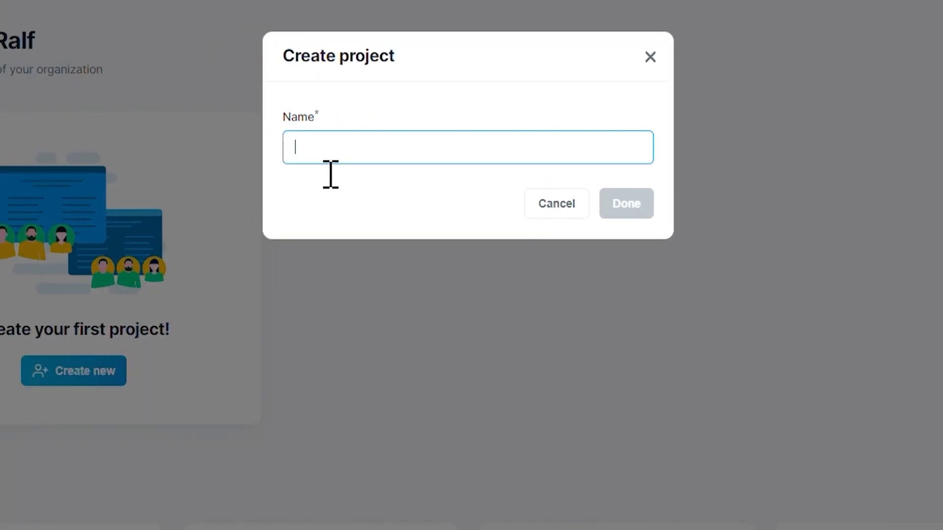
pyautogui.write('Digital Team')
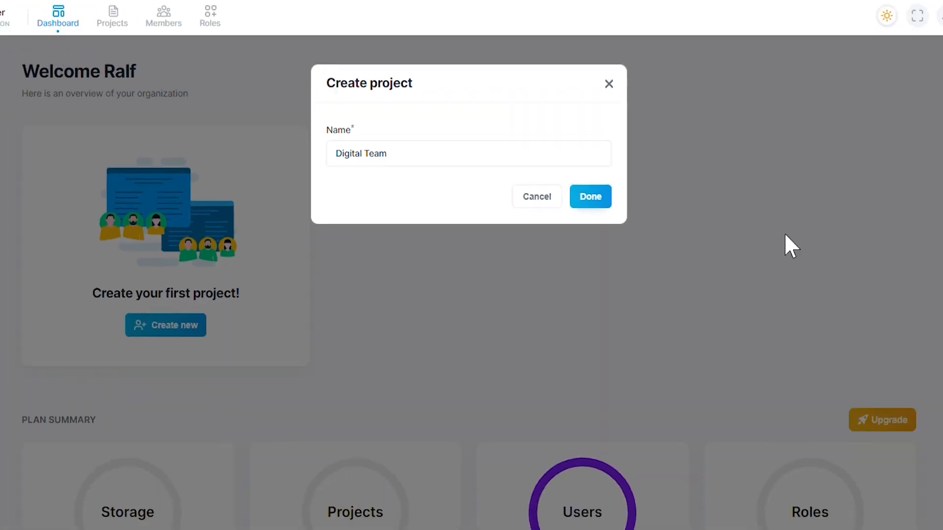
pyautogui.press('Return')
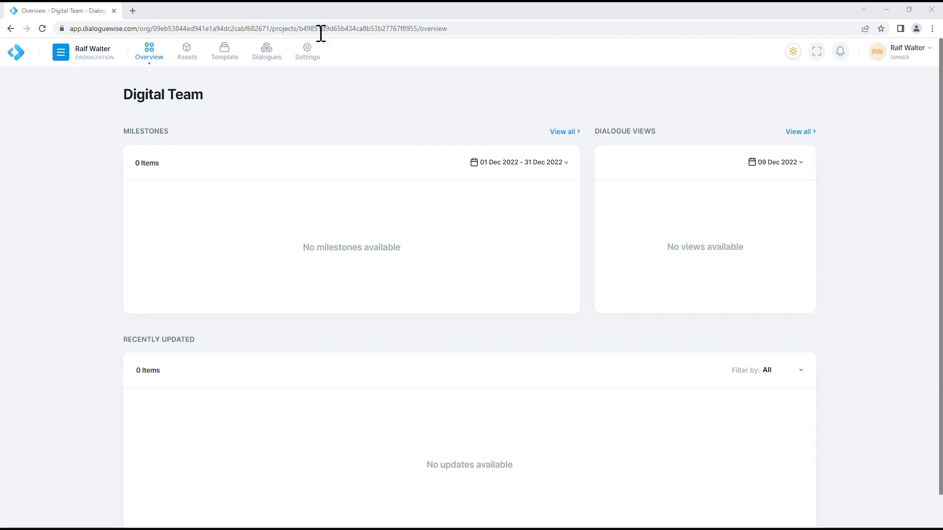
# Check the project's assets, then start a content template containing a Single line text field followed by an HTML field.
pyautogui.click(203, 55)
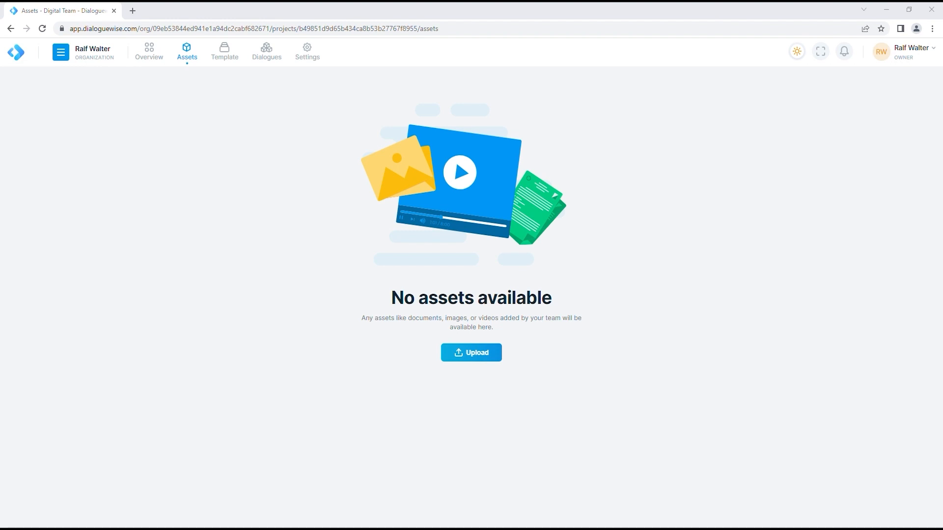
pyautogui.click(225, 54)
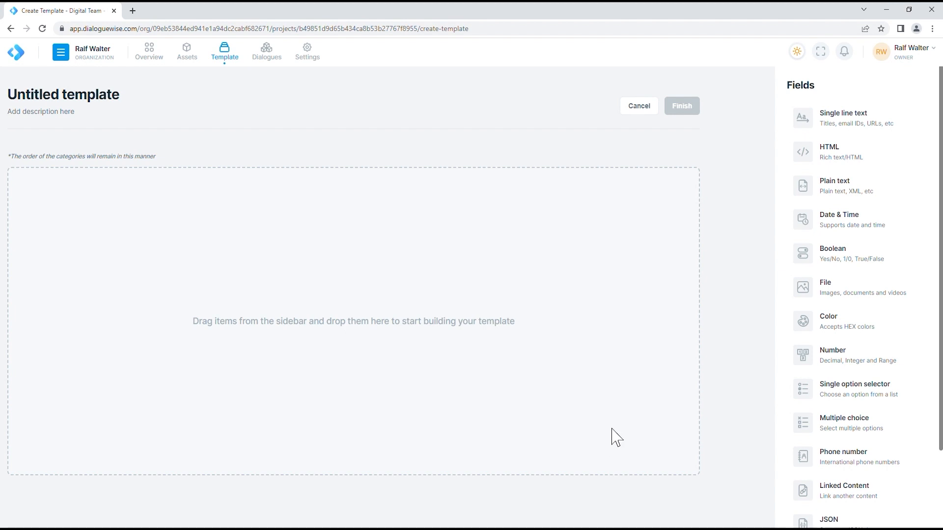
pyautogui.moveTo(845, 140); pyautogui.dragTo(535, 248)
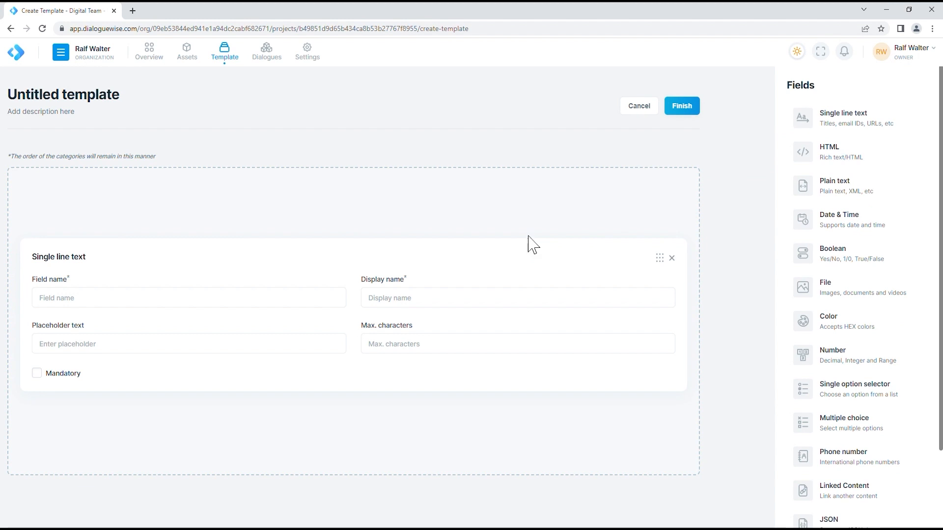
pyautogui.moveTo(813, 172); pyautogui.dragTo(501, 446)
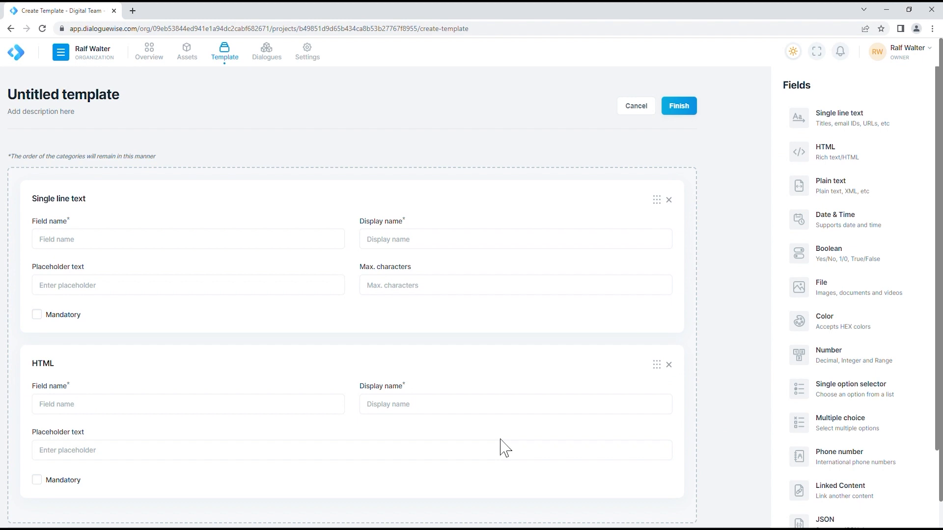
# Set the Single line text field's name to "name", display name to "Name" and placeholder to "Your product name", and make it mandatory.
pyautogui.click(140, 245)
pyautogui.write('name')
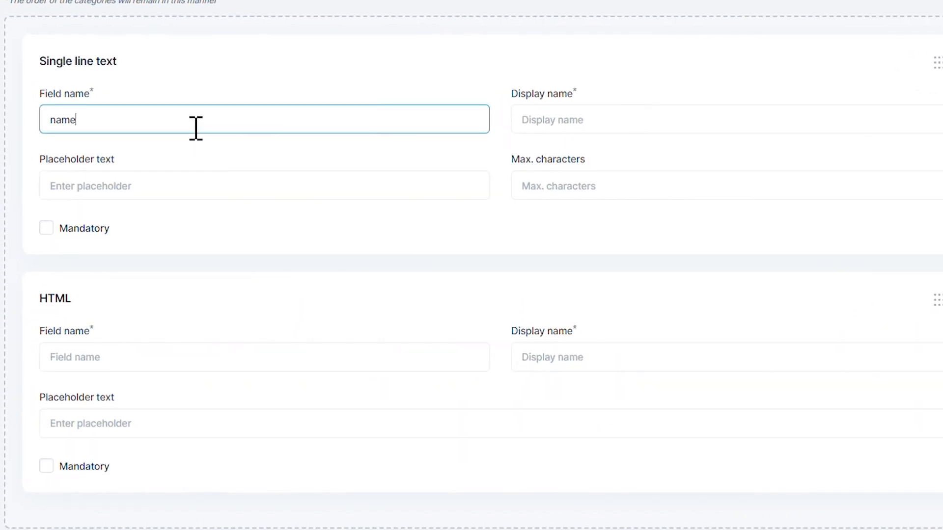
pyautogui.press('Tab')
pyautogui.write('Name')
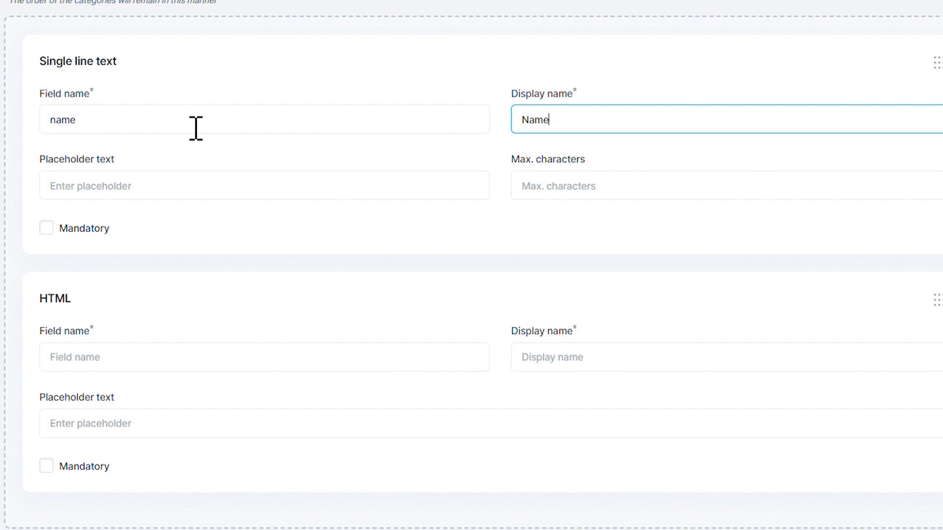
pyautogui.click(156, 198)
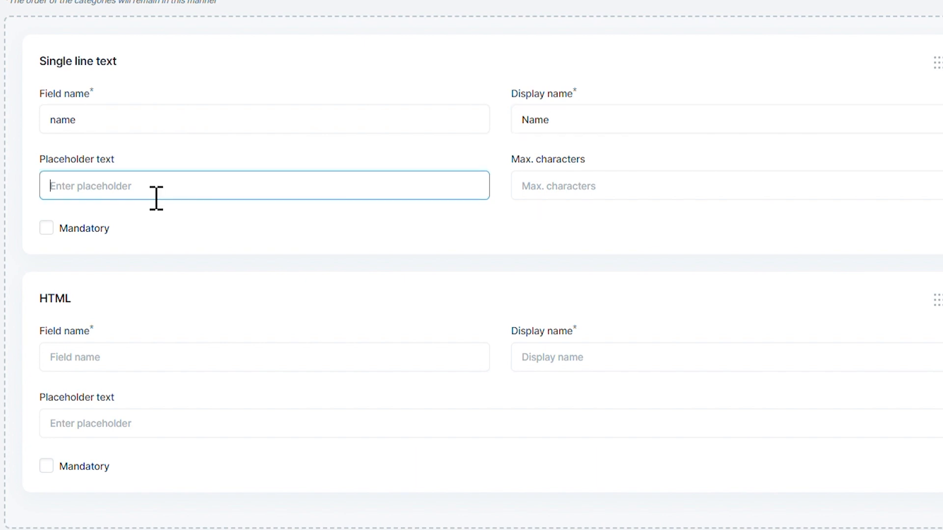
pyautogui.write('Your prod')
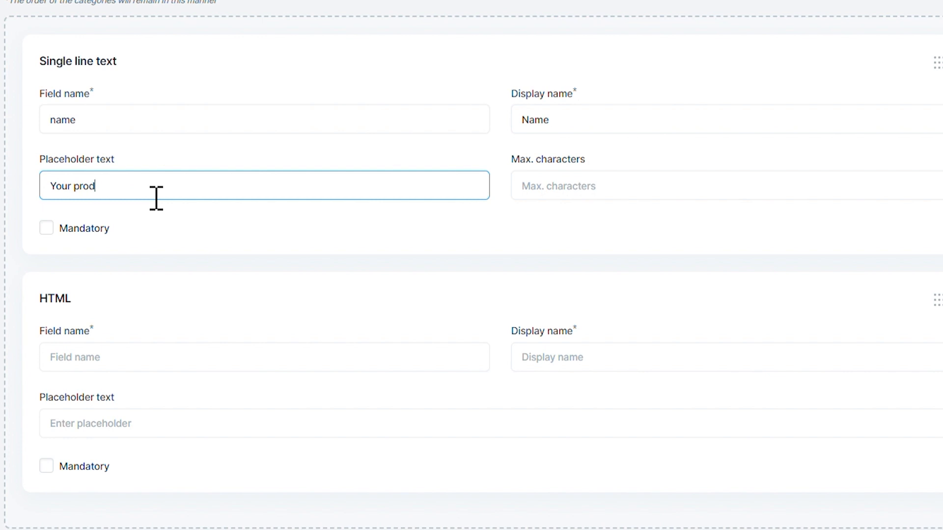
pyautogui.write('uct name')
pyautogui.click(52, 232)
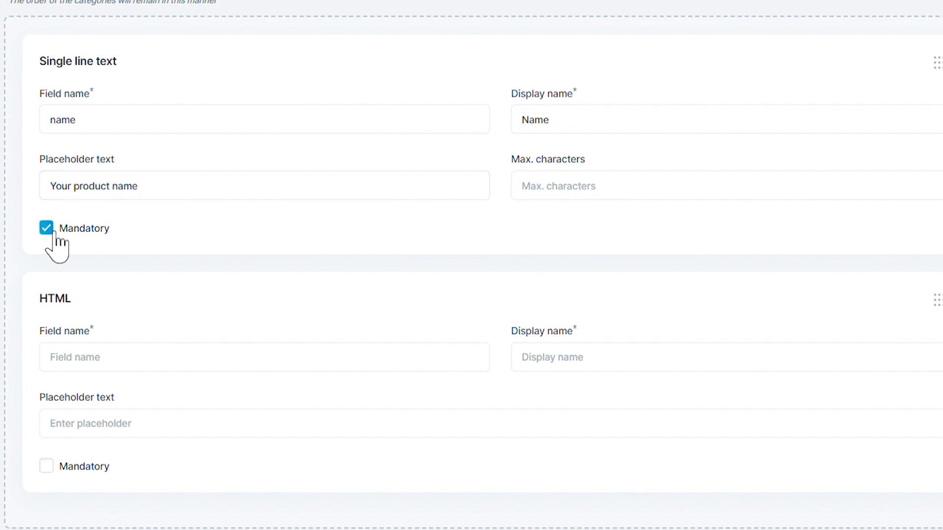
# Set the HTML field's field name to "description" and its display name to "Description".
pyautogui.click(115, 366)
pyautogui.write('description')
pyautogui.press('Tab')
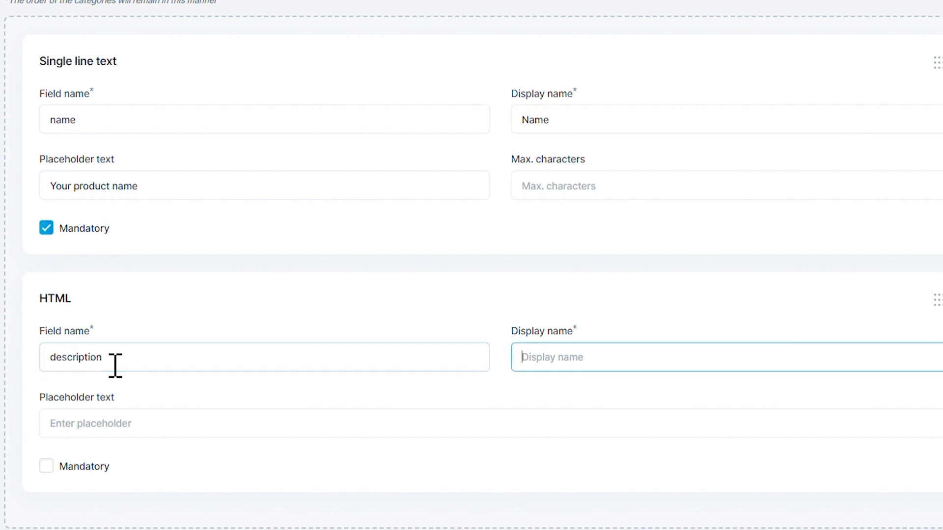
pyautogui.write('Description')
# Title the template "Product template", describe it as "This will be used by product catalogue", and finish creating it.
pyautogui.scroll(1, 472, 266)
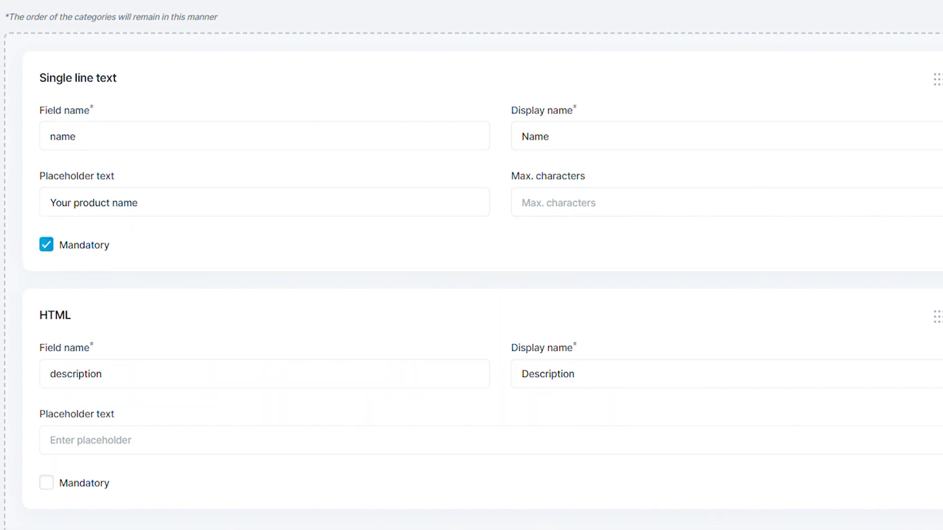
pyautogui.click(160, 138)
pyautogui.write('Product template')
pyautogui.click(140, 162)
pyautogui.write('This will be used by product ')
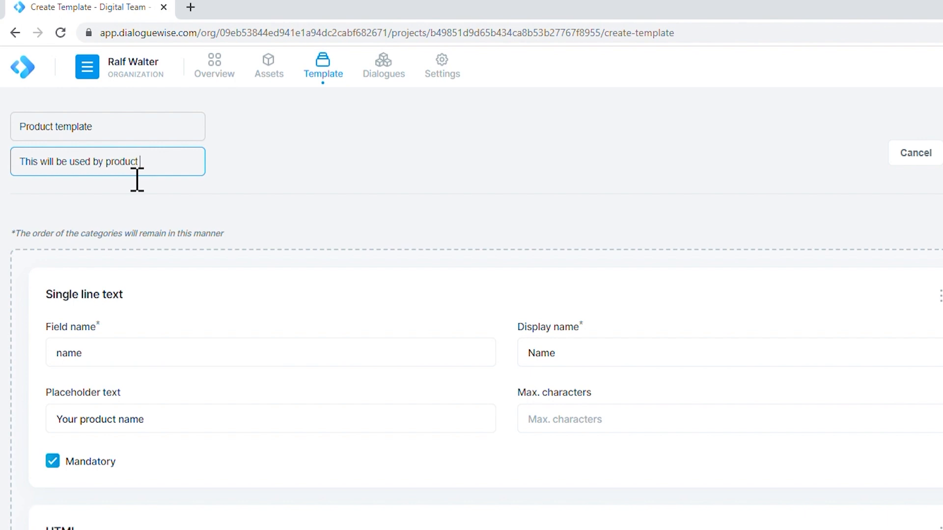
pyautogui.write('catalogue')
pyautogui.click(826, 135)
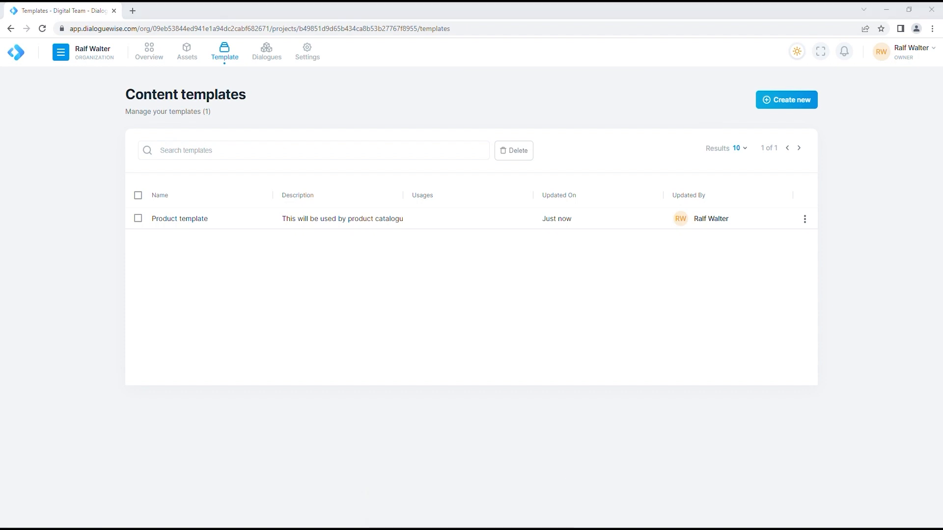
# Create a repeatable-type dialogue titled "Product catalogue" in the Digital Team folder, based on Product template.
pyautogui.click(271, 59)
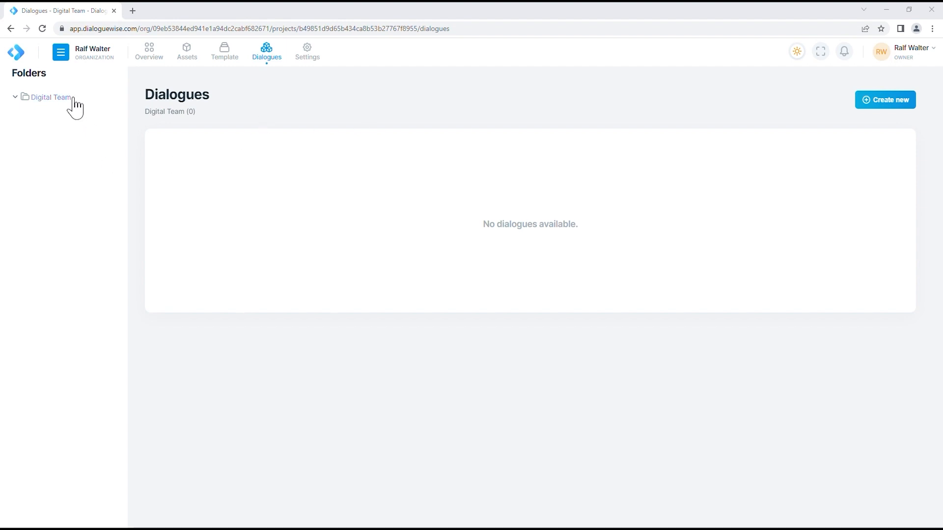
pyautogui.click(82, 99)
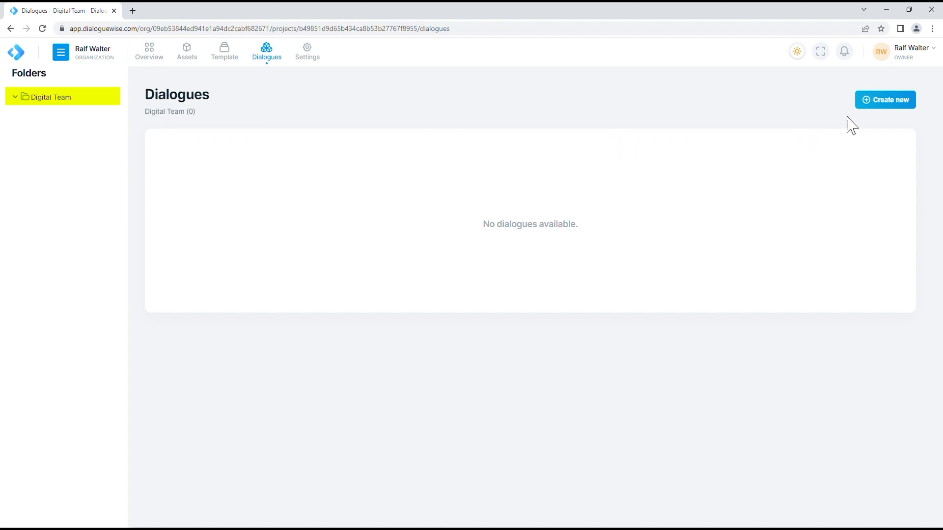
pyautogui.click(888, 108)
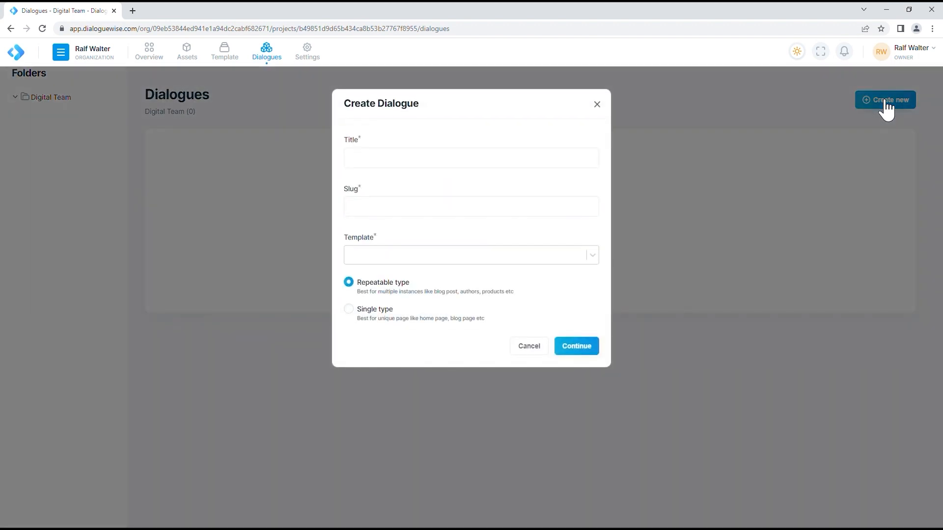
pyautogui.click(492, 165)
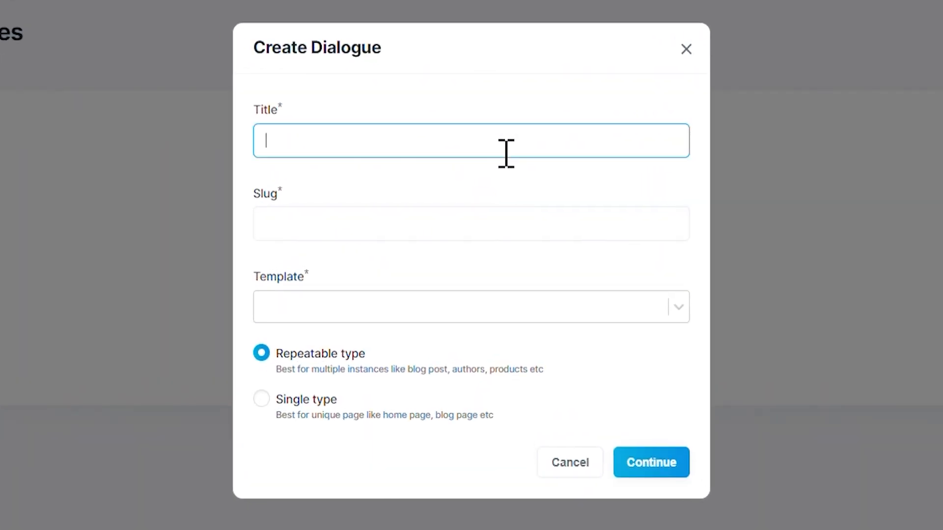
pyautogui.write('Produc')
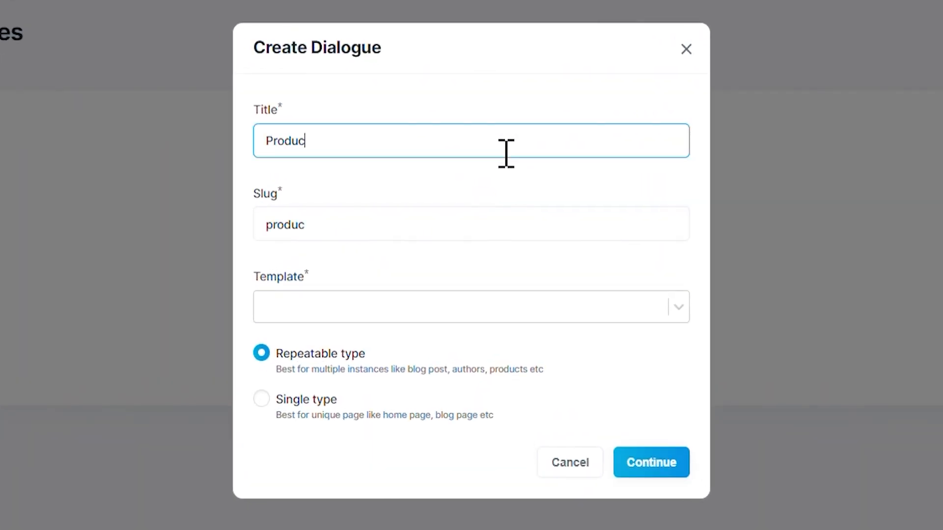
pyautogui.write('t catalogue')
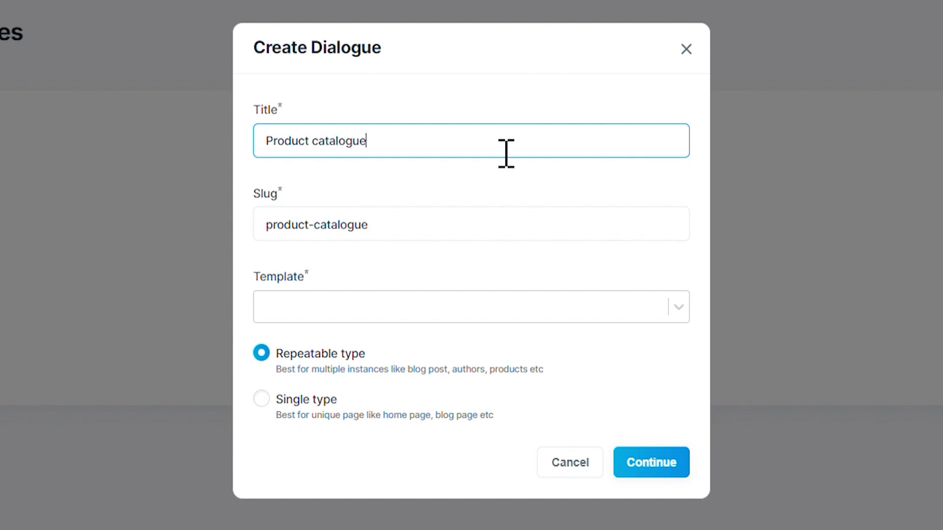
pyautogui.click(685, 308)
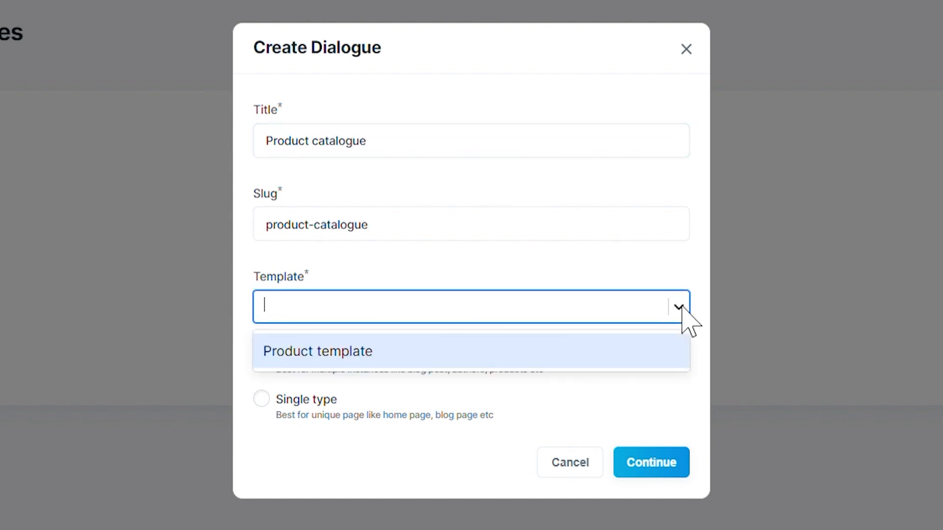
pyautogui.click(481, 352)
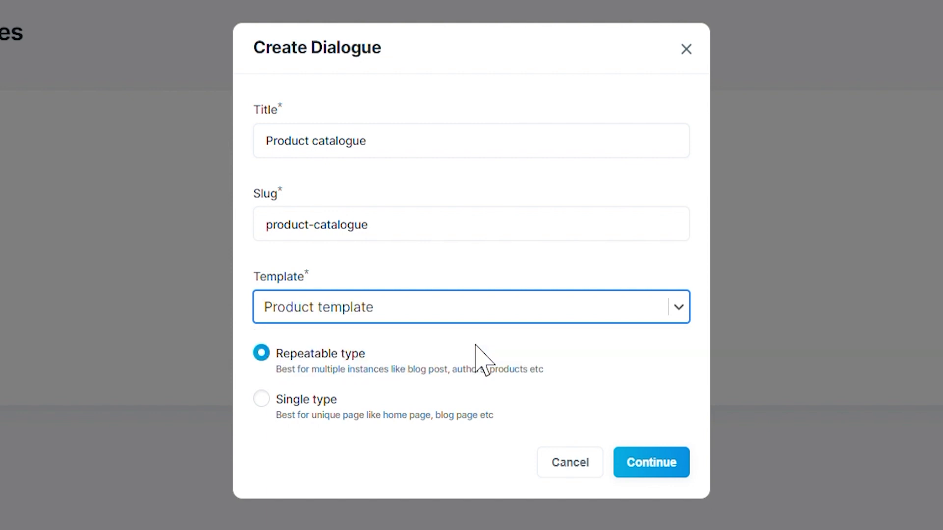
pyautogui.click(656, 467)
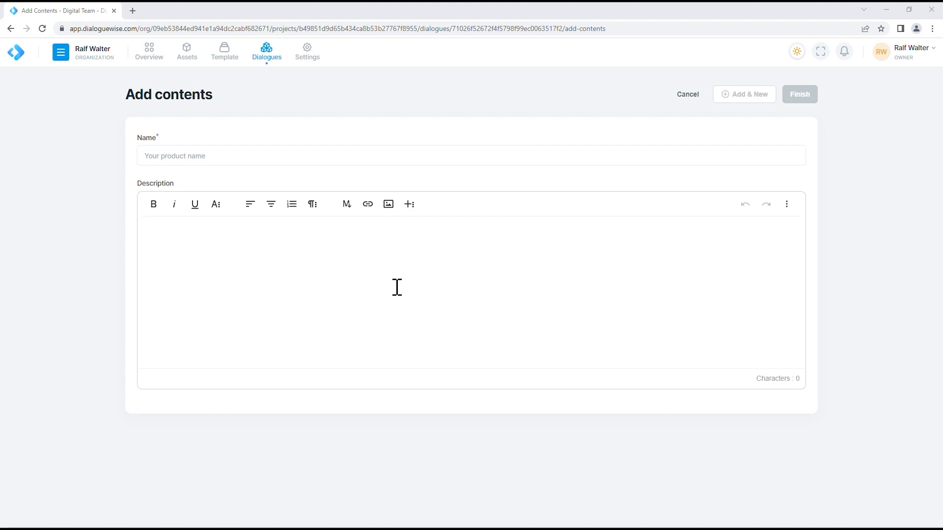
# Enter product content named "Sunglasses" with the description "These are designer sunglasses." and start another entry.
pyautogui.click(285, 165)
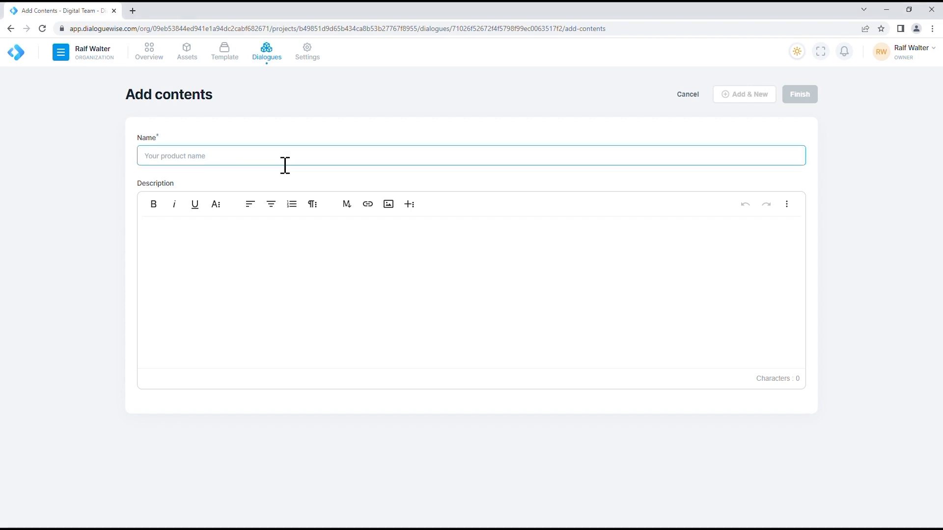
pyautogui.write('Sunglasses')
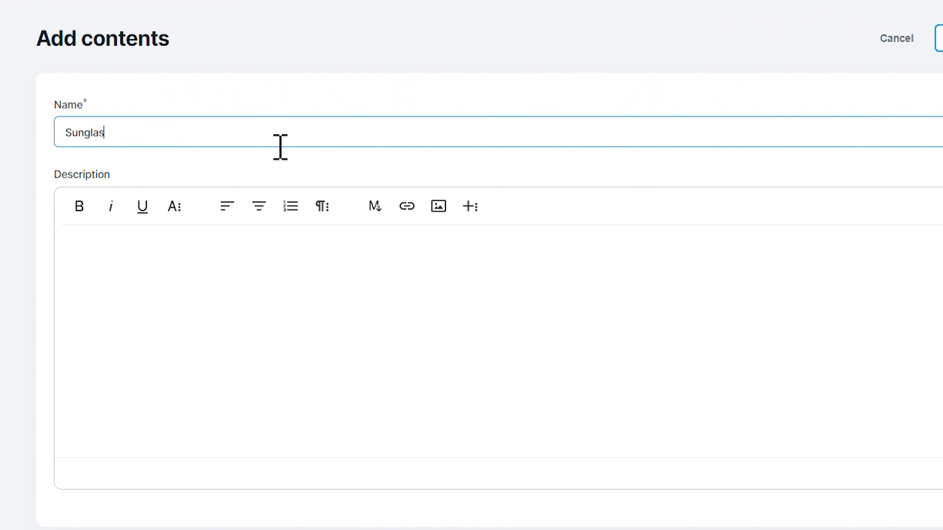
pyautogui.click(373, 344)
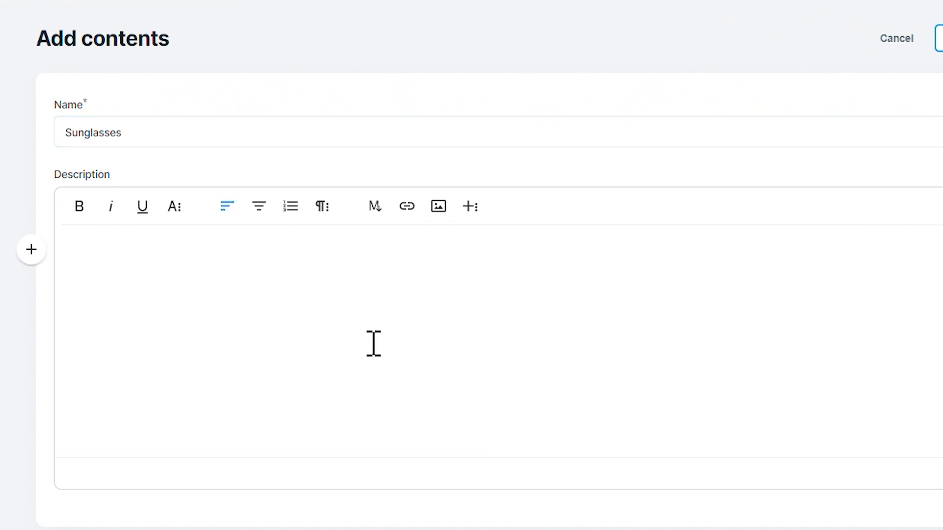
pyautogui.write('These ')
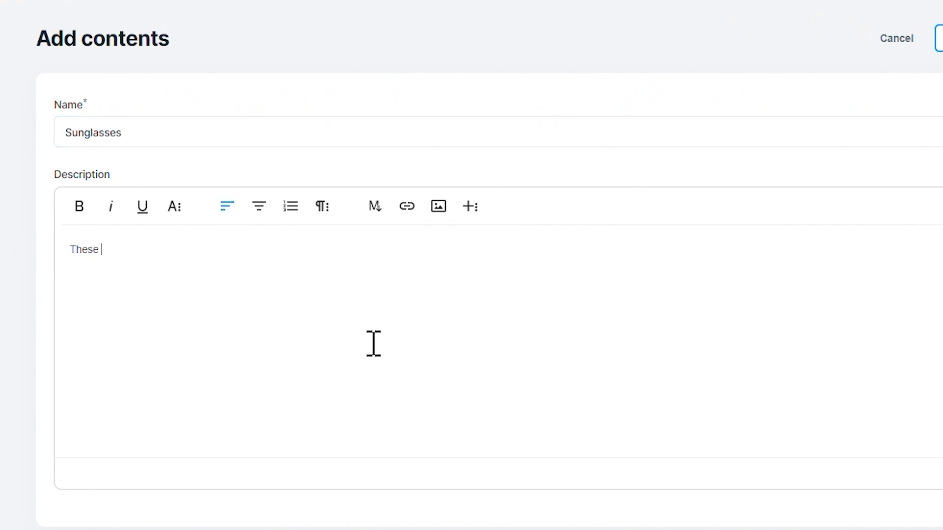
pyautogui.write('are designer sunglasses')
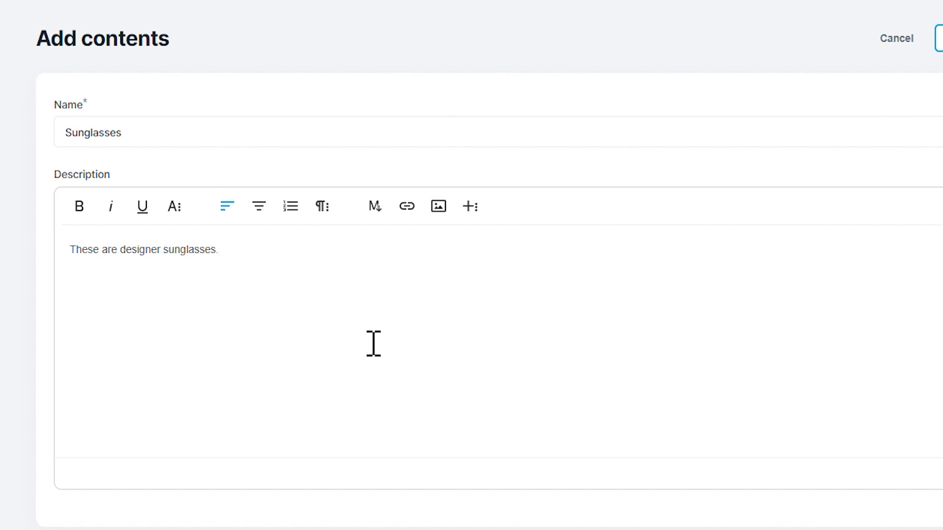
pyautogui.write('.')
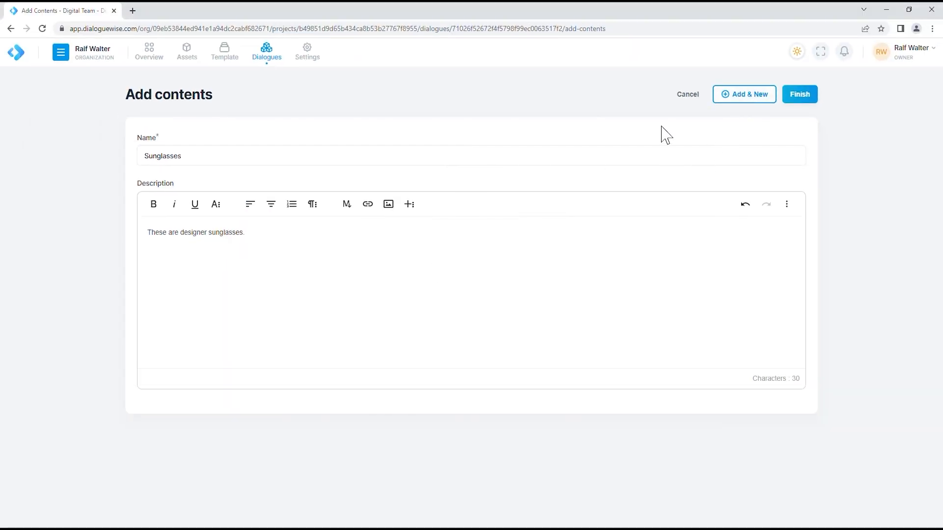
# Add a second product named "T-shirt" with the description "Premium cotton t-shirt" and finish adding contents.
pyautogui.click(386, 160)
pyautogui.write('T-shirt')
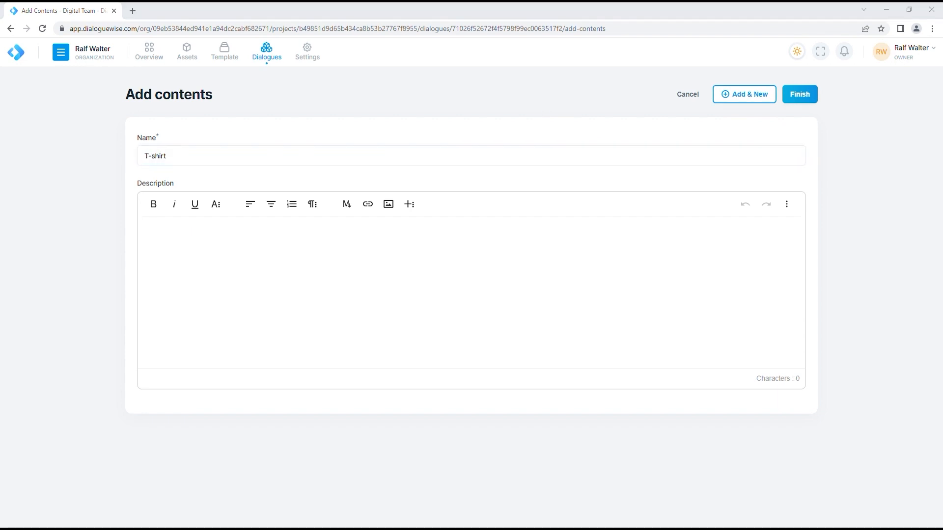
pyautogui.click(353, 255)
pyautogui.write('Premium cotton ')
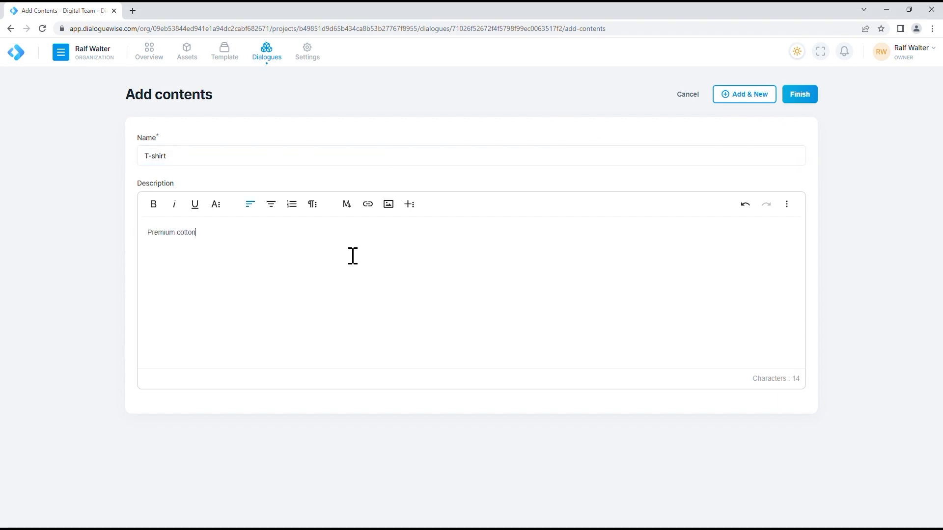
pyautogui.write('t-shirt')
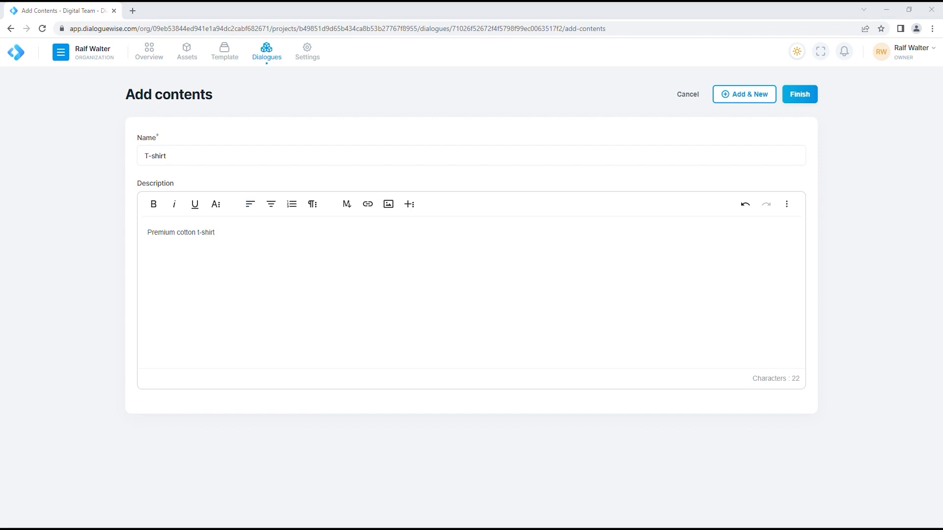
pyautogui.click(805, 100)
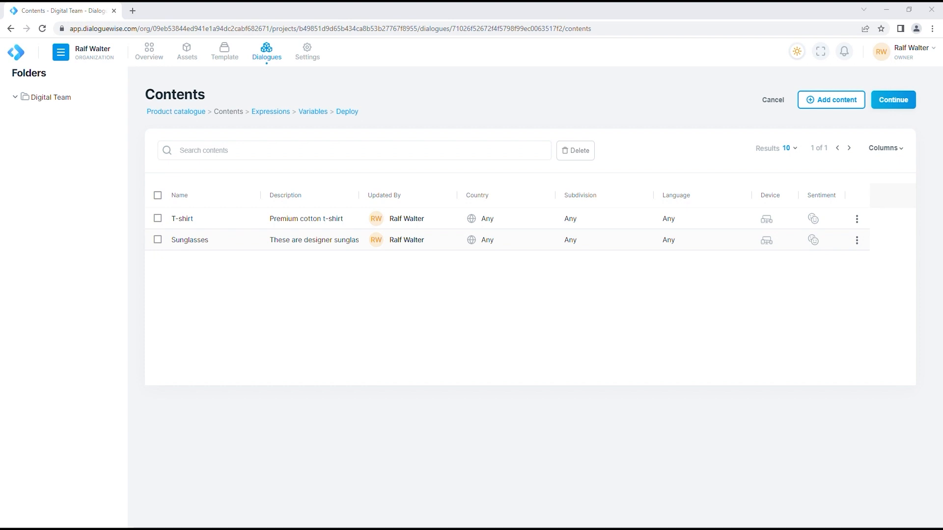
# Proceed through Expressions and Variables to Deployment and publish the contents with the comment "My first deployment".
pyautogui.click(906, 104)
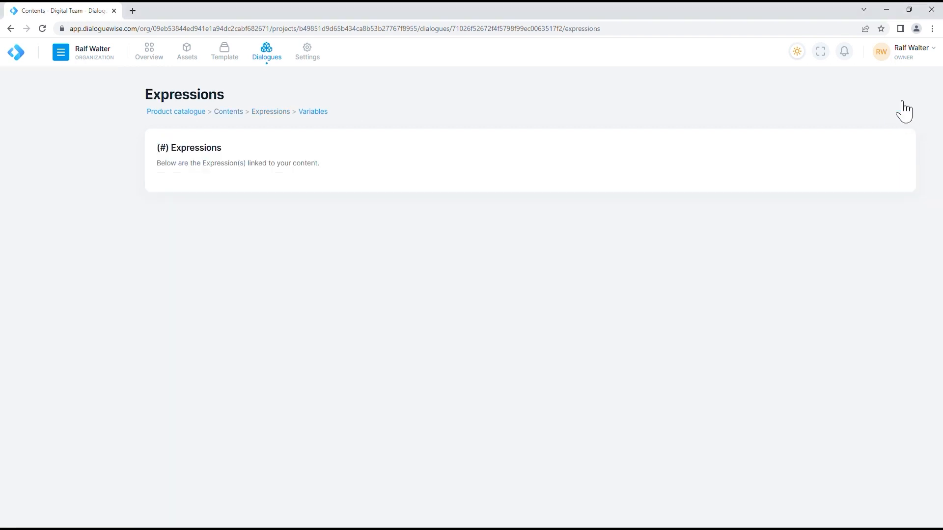
pyautogui.click(906, 105)
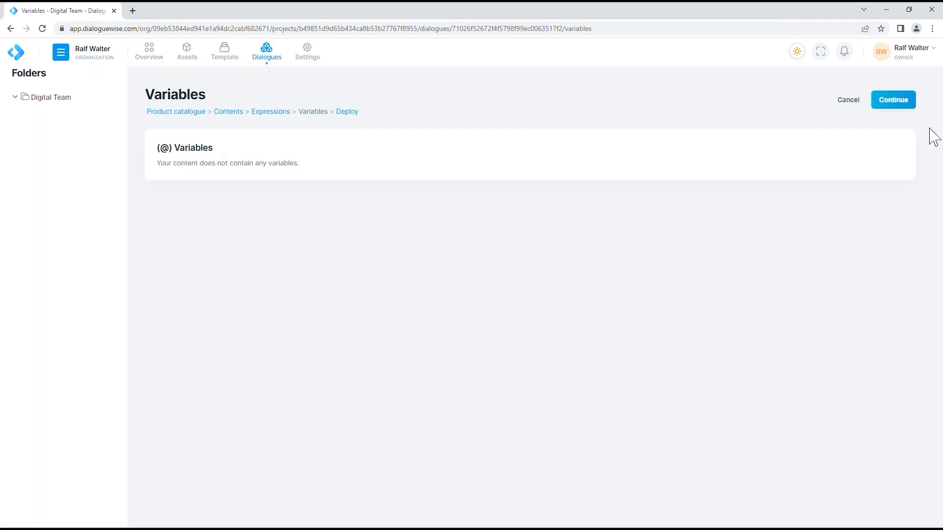
pyautogui.click(905, 110)
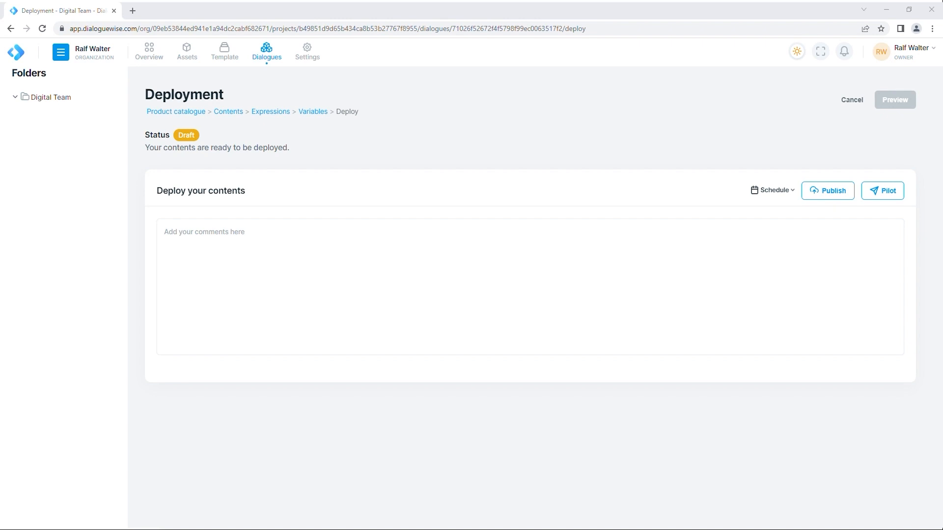
pyautogui.click(404, 280)
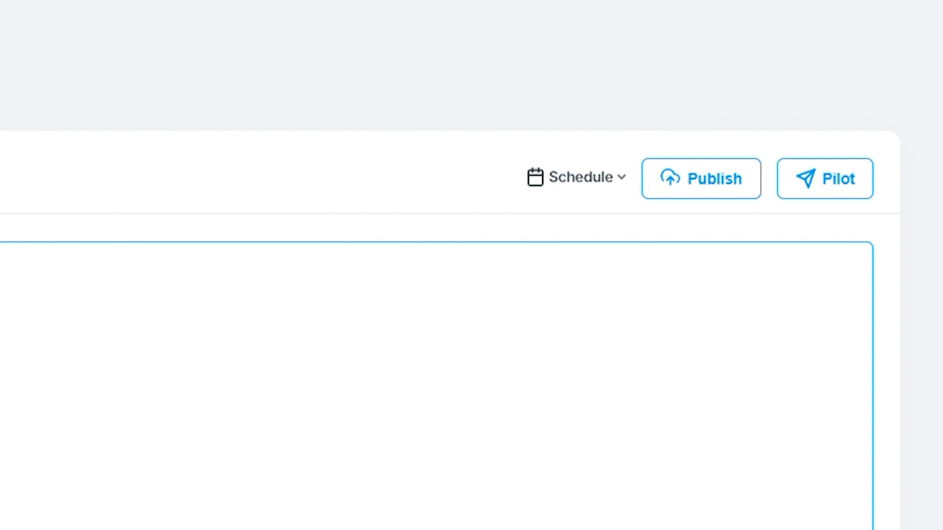
pyautogui.write('My first deployment')
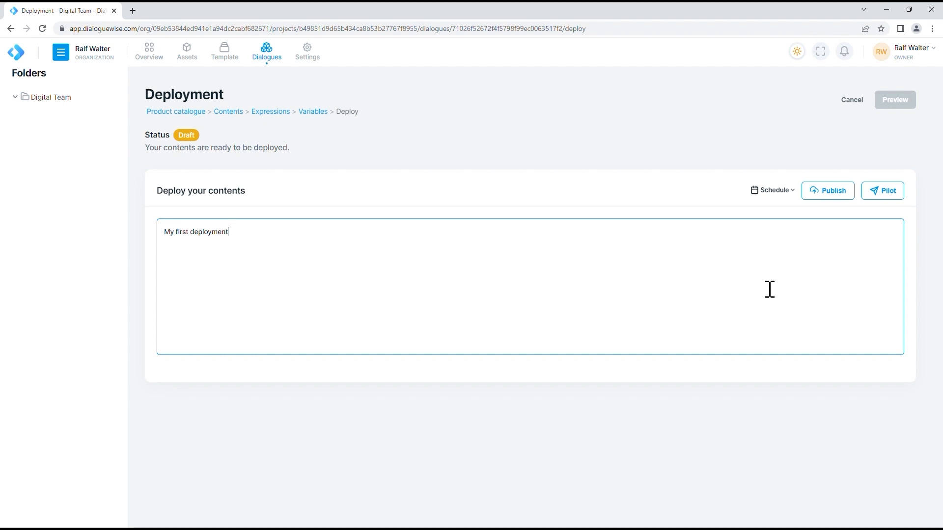
pyautogui.click(832, 195)
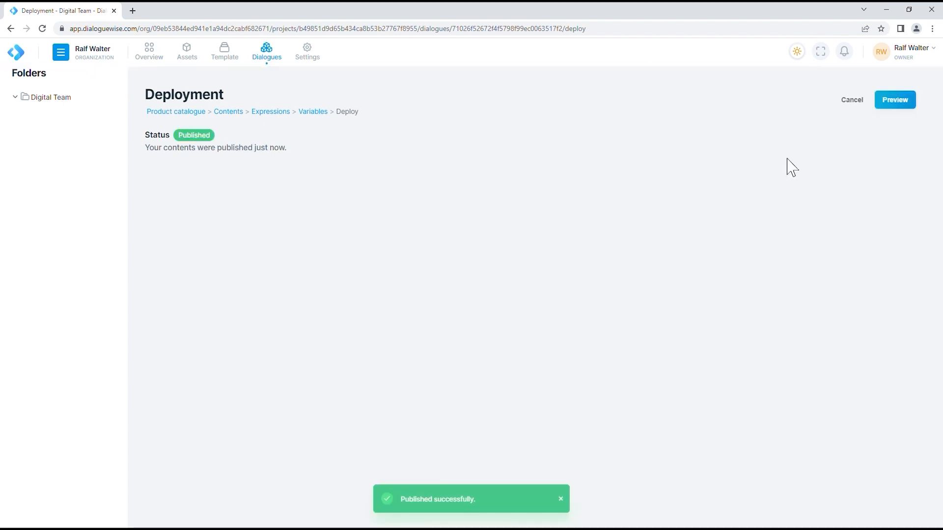
# Preview the Product catalogue dialogue, checking its contents, the Sandbox and the generated Raw preview, and return to the dialogues list.
pyautogui.click(901, 103)
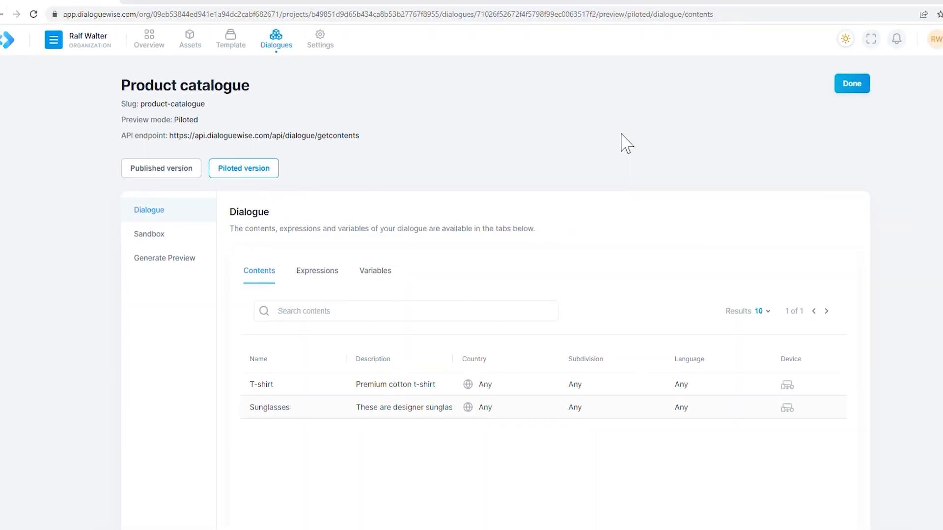
pyautogui.click(162, 233)
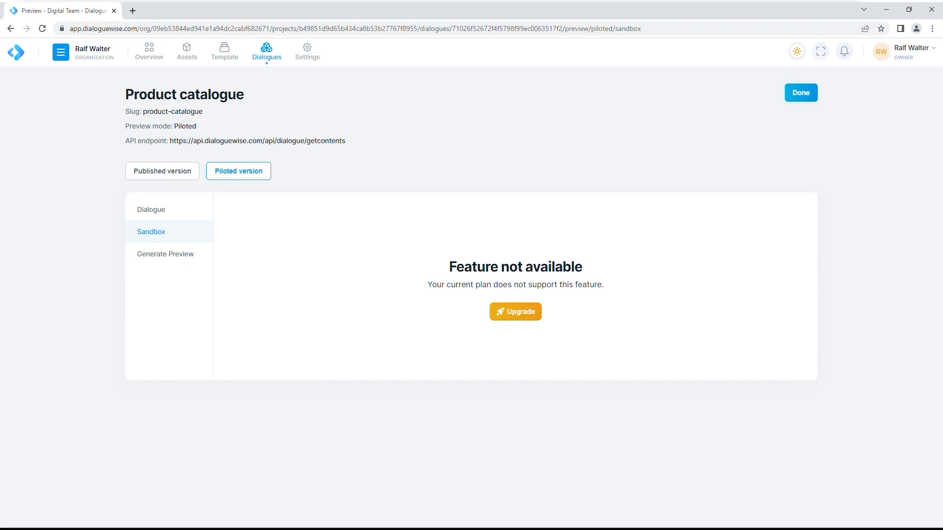
pyautogui.click(170, 255)
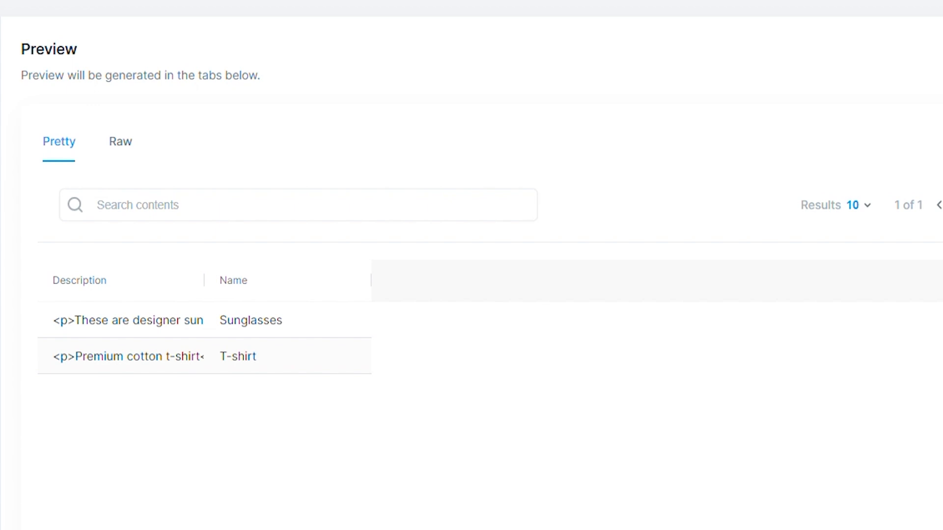
pyautogui.click(129, 144)
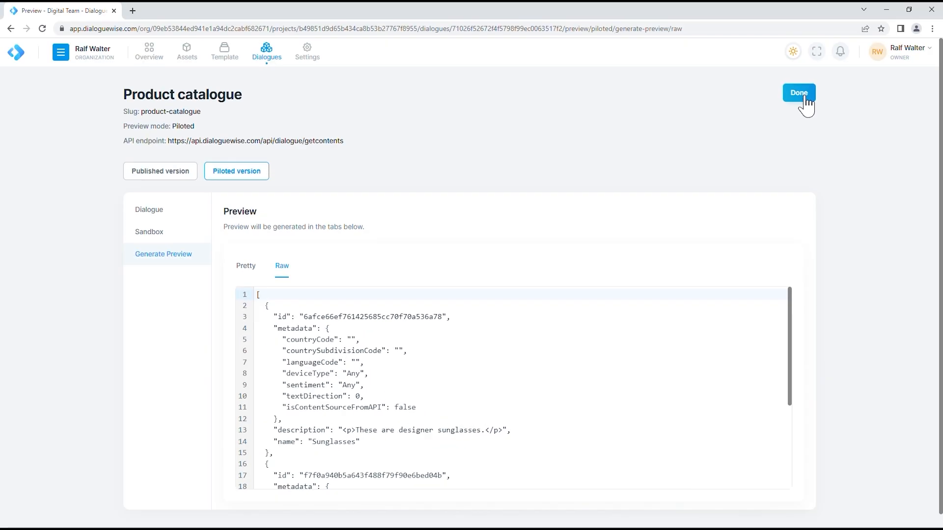
pyautogui.click(801, 93)
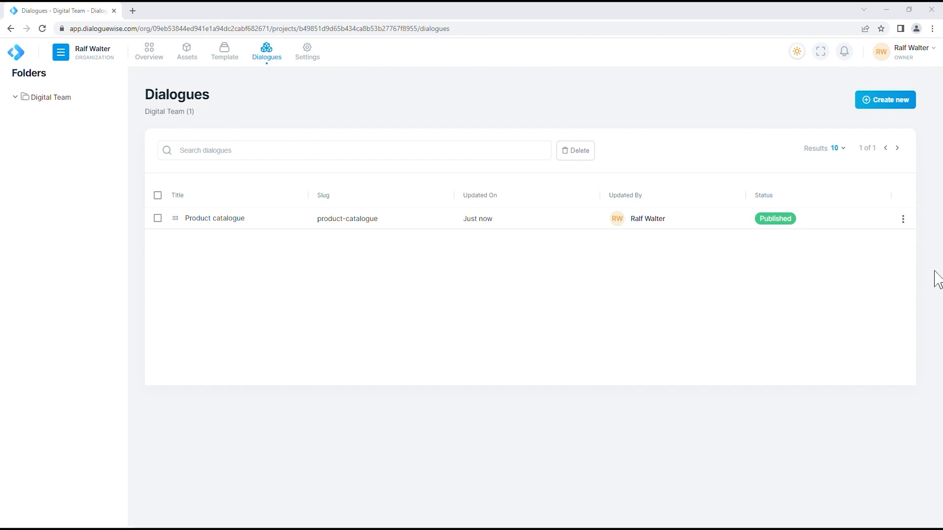
pyautogui.click(910, 222)
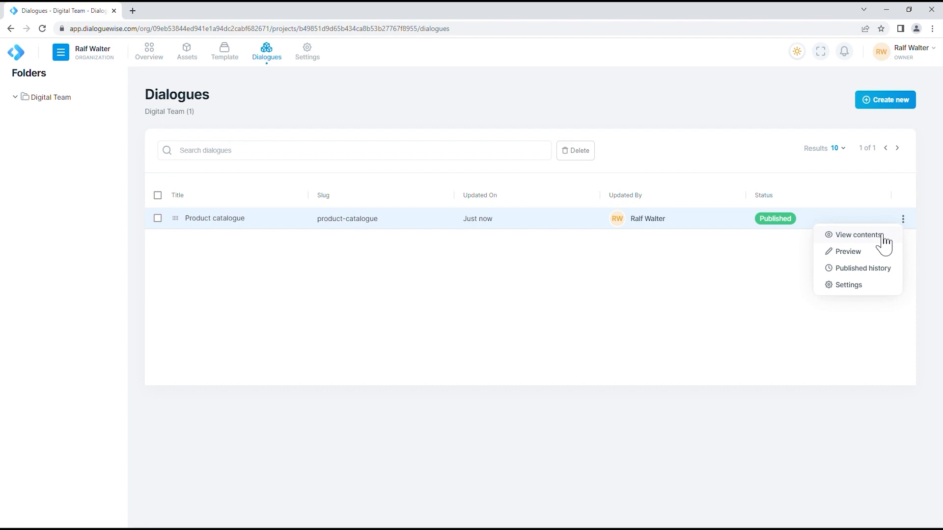
pyautogui.click(927, 244)
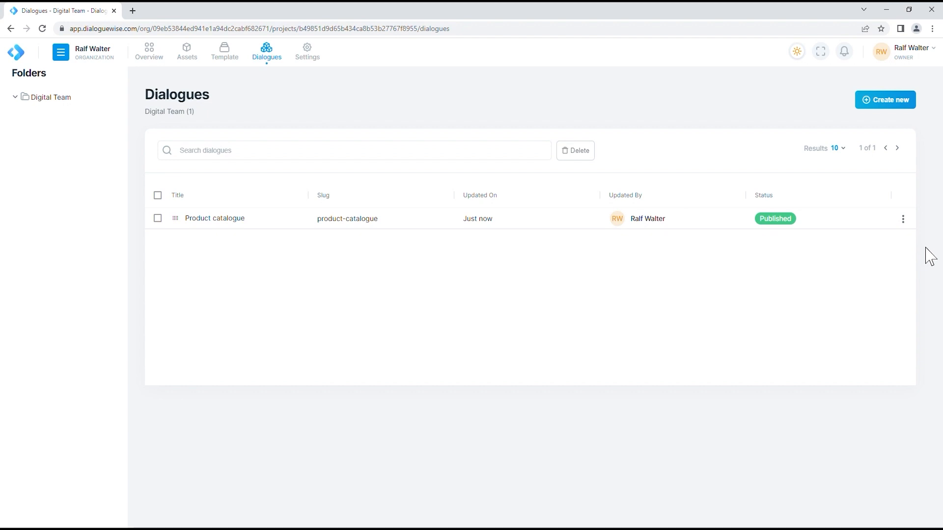
# Add an active API key to the project named "Api Key for app" with the description "This will be used by my app".
pyautogui.click(319, 57)
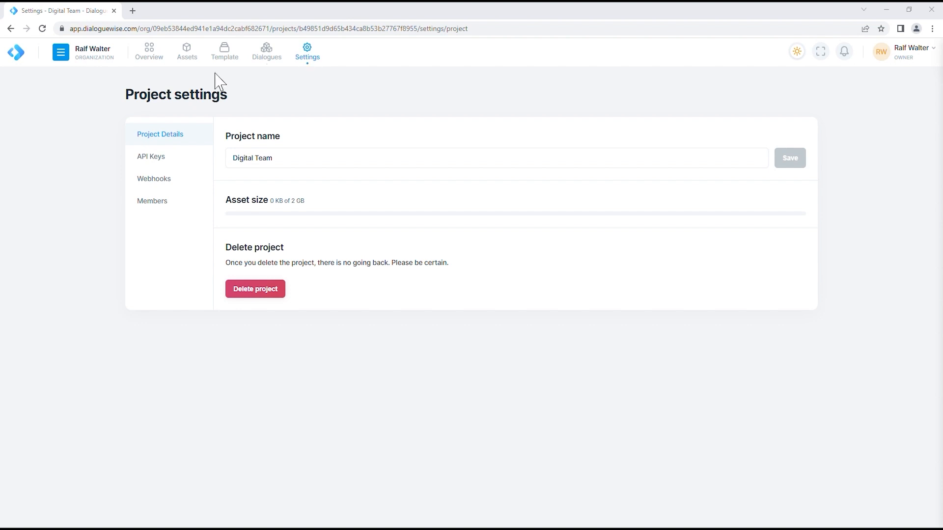
pyautogui.click(150, 159)
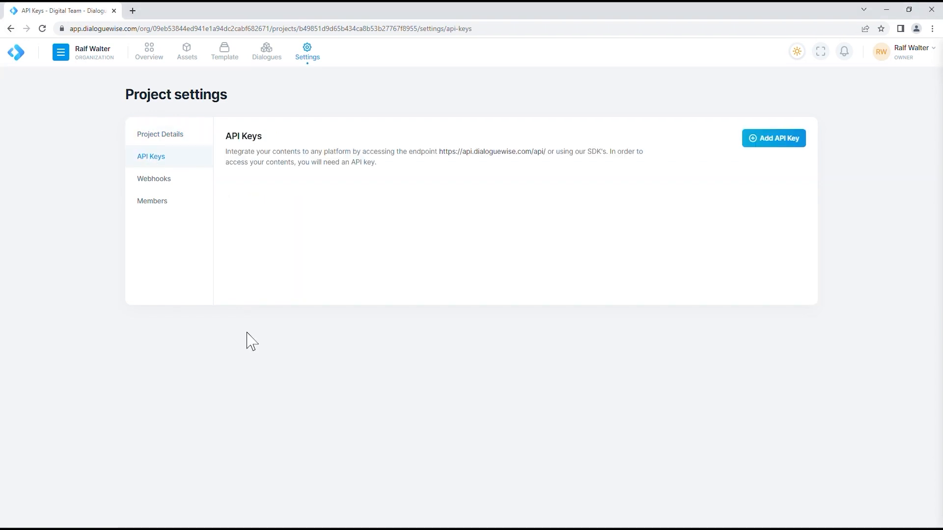
pyautogui.click(784, 140)
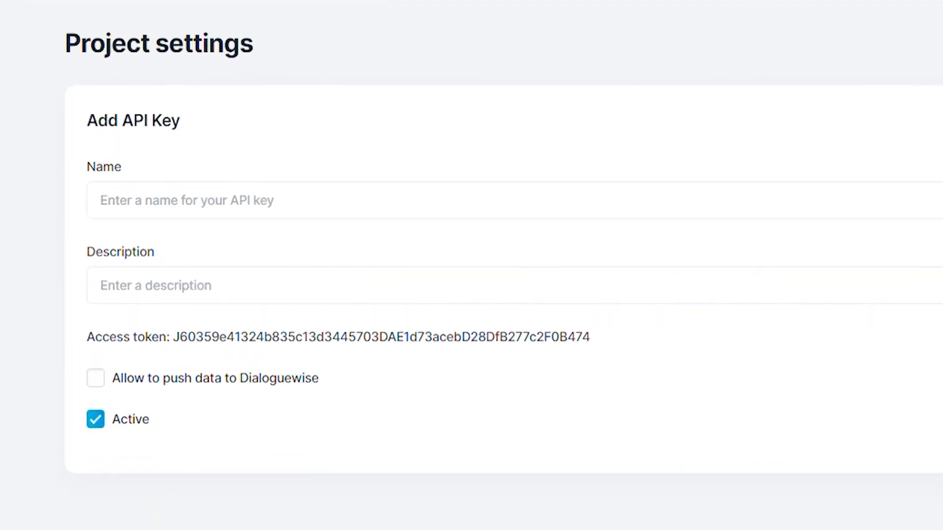
pyautogui.click(822, 227)
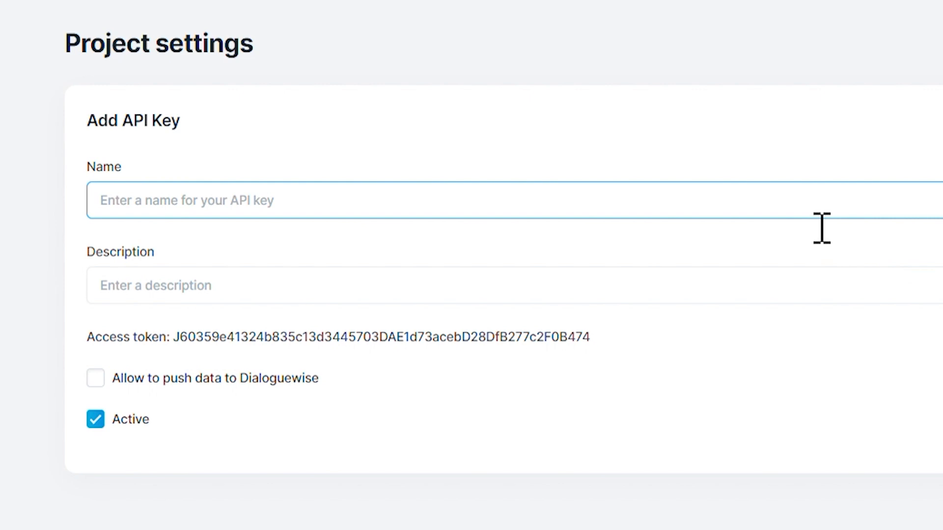
pyautogui.write('Api')
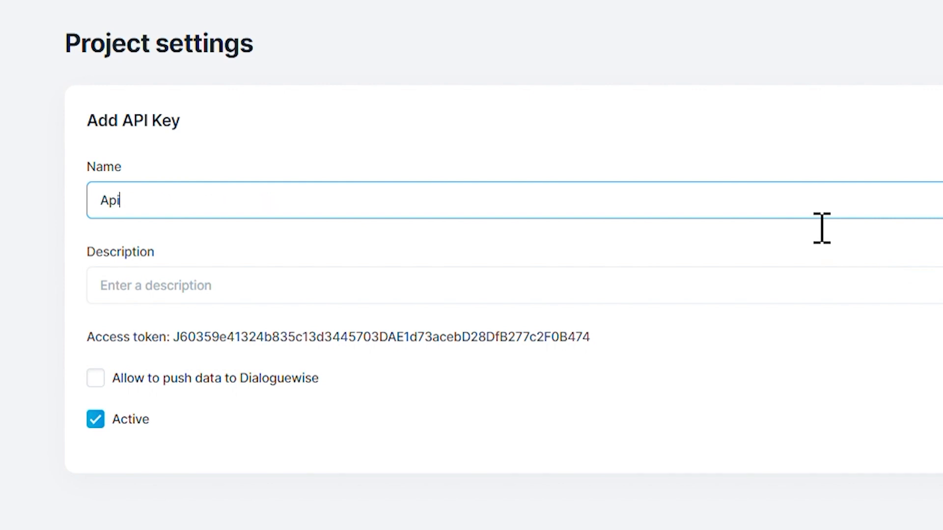
pyautogui.write(' Key for app')
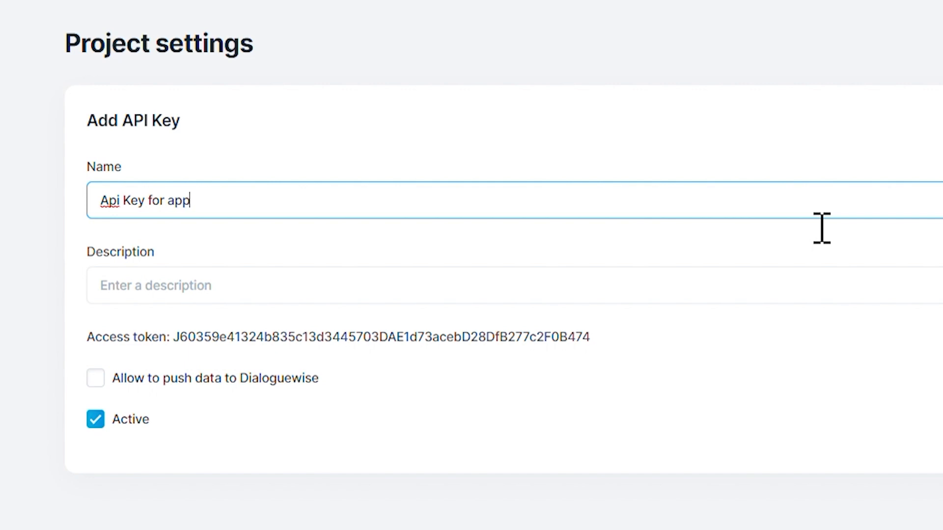
pyautogui.click(756, 300)
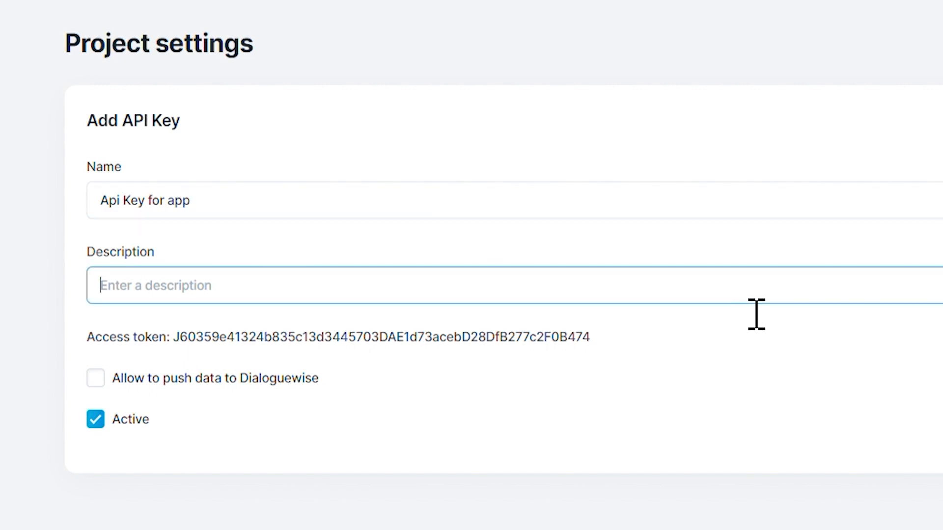
pyautogui.write('This will be used by my app')
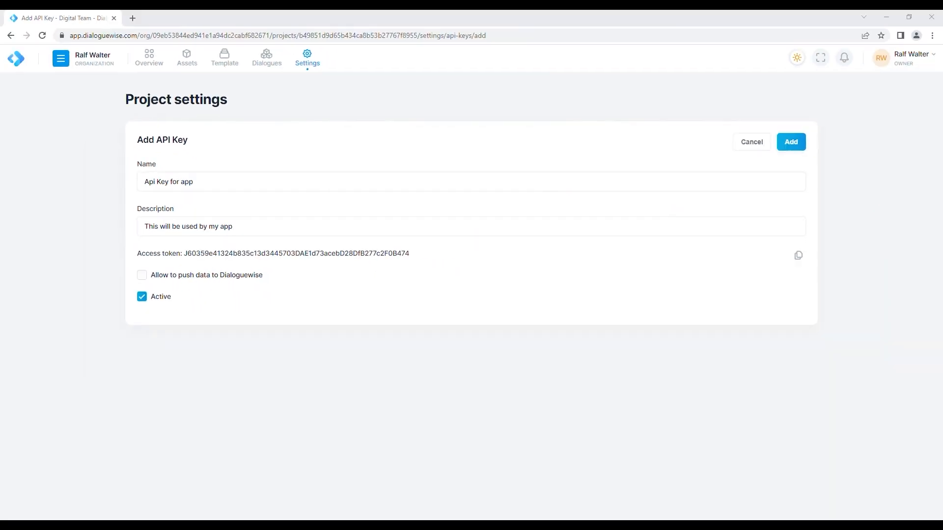
pyautogui.click(800, 143)
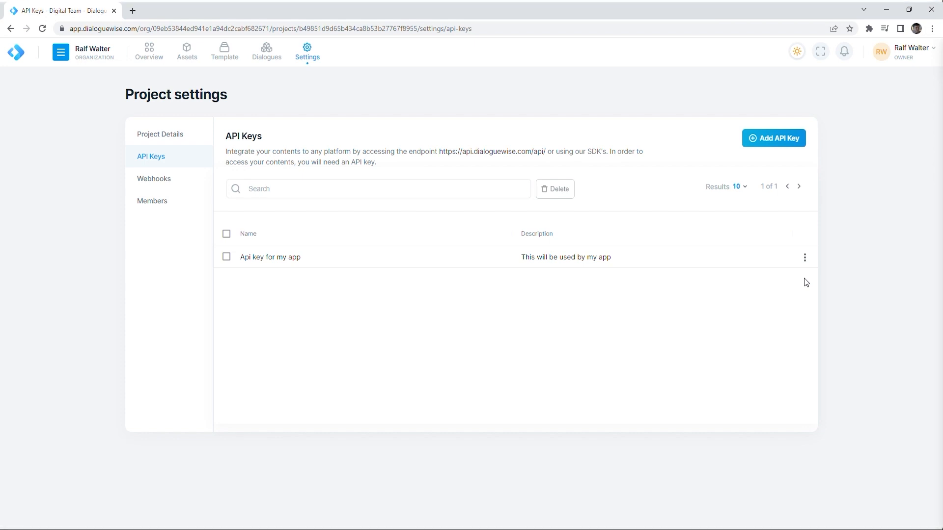
# Open the app's API key for editing and copy its access token.
pyautogui.click(805, 258)
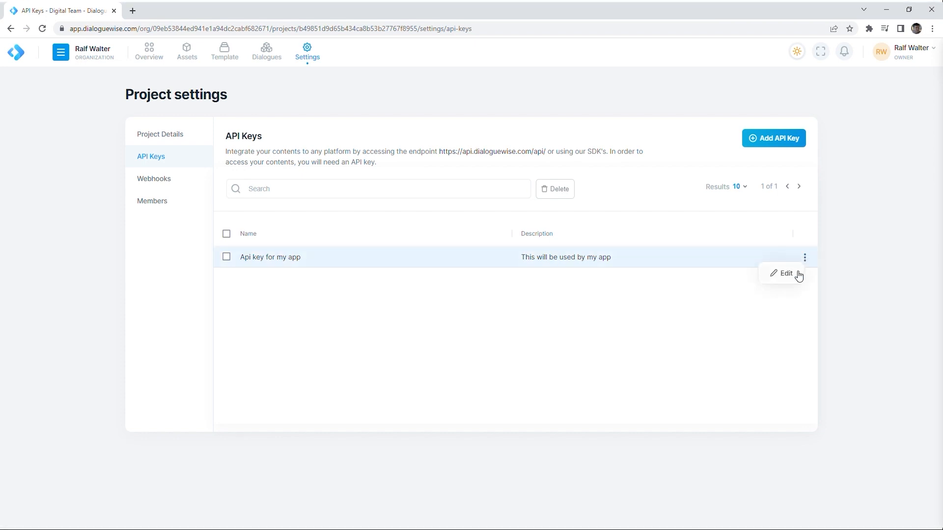
pyautogui.click(798, 275)
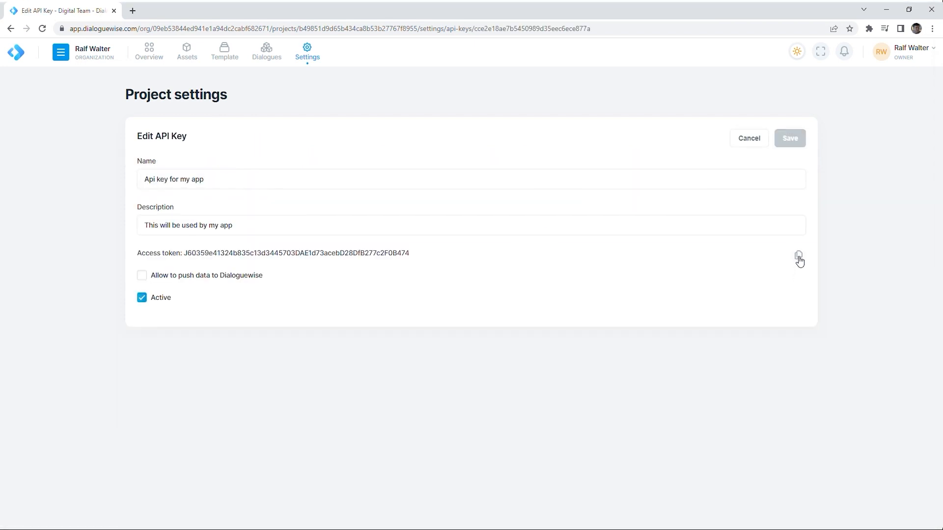
pyautogui.click(798, 256)
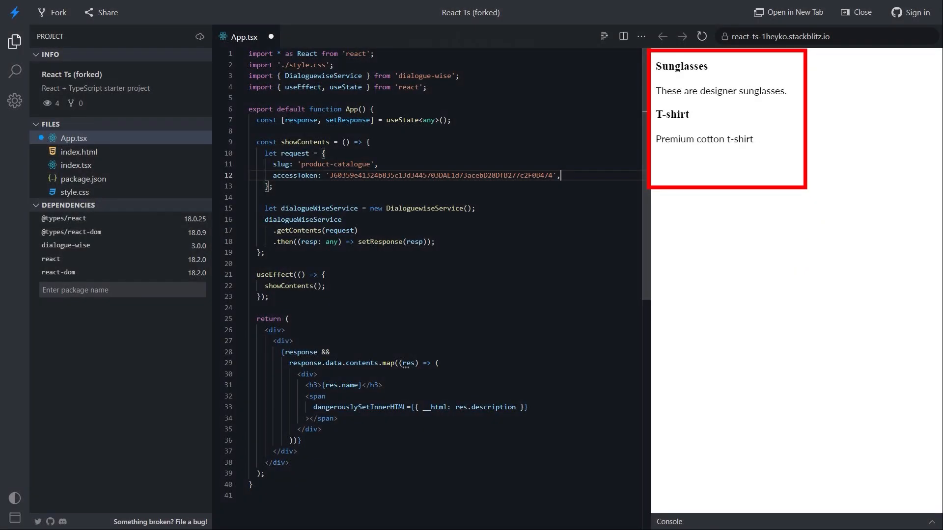